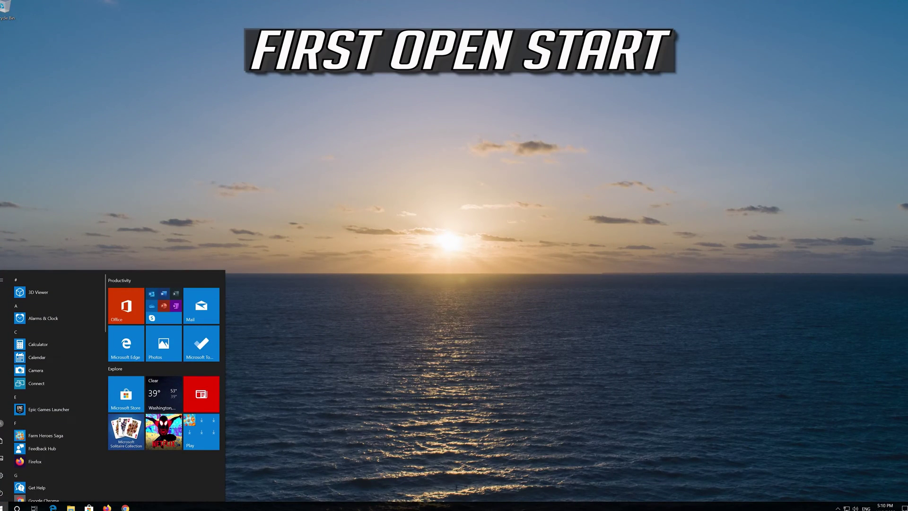
- Open Settings > Apps and expand the Microsoft Store entry in the Apps & features list
mouse_move(1, 476)
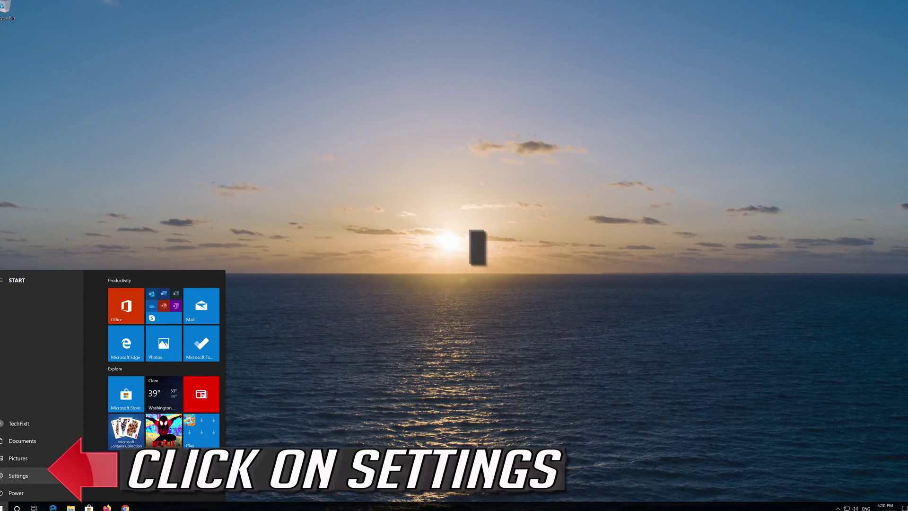
left_click(2, 476)
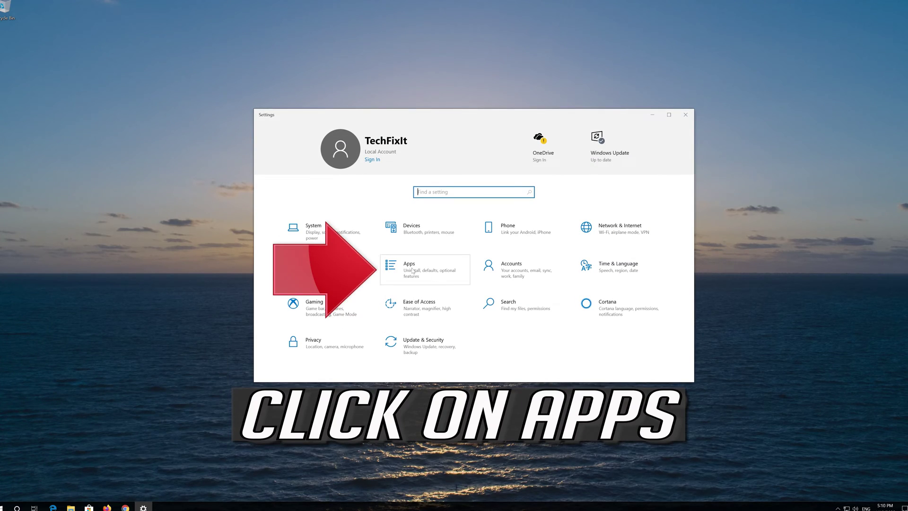
left_click(441, 270)
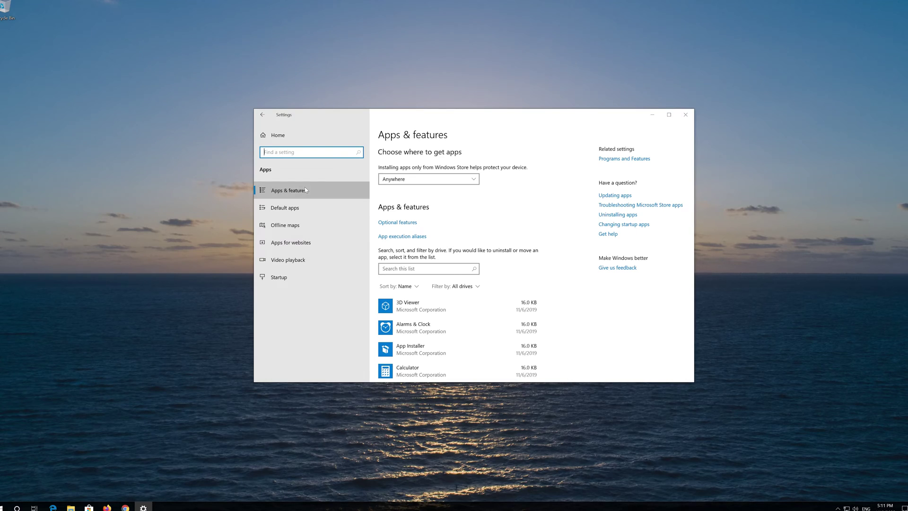
scroll(439, 234, "down", 5)
scroll(439, 234, "down", 5)
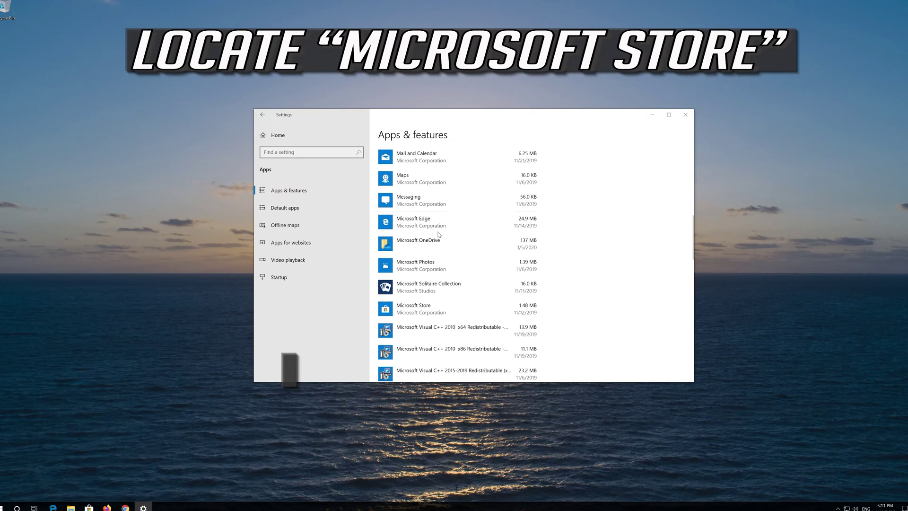
scroll(439, 234, "down", 3)
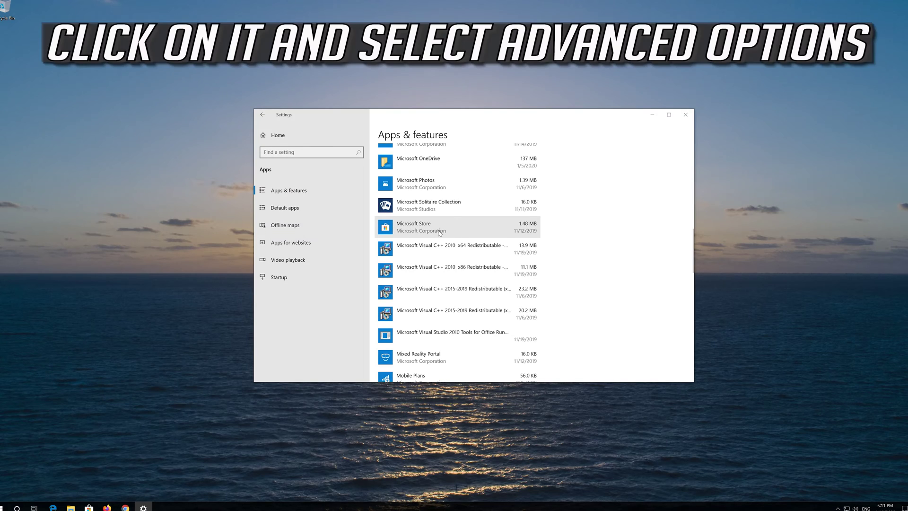
left_click(439, 233)
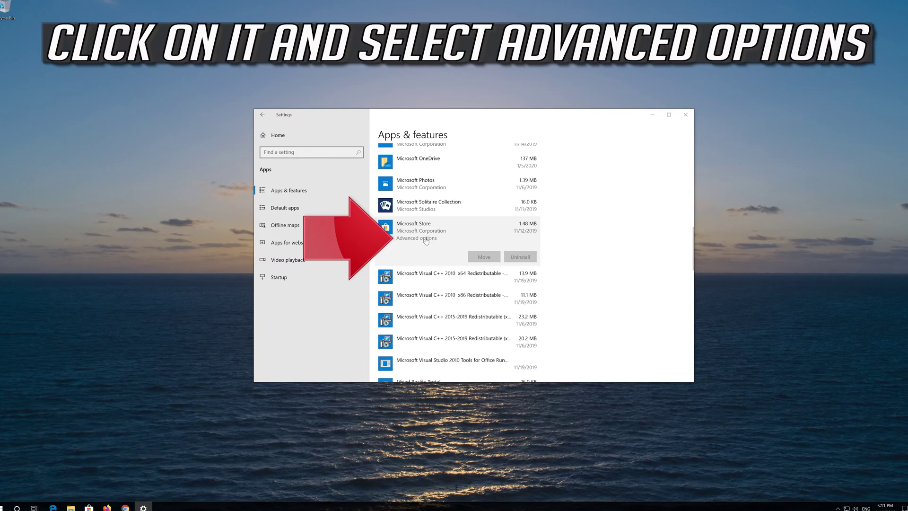
- Reset Microsoft Store's app data from its Advanced options, confirming the reset, and close Settings
left_click(425, 239)
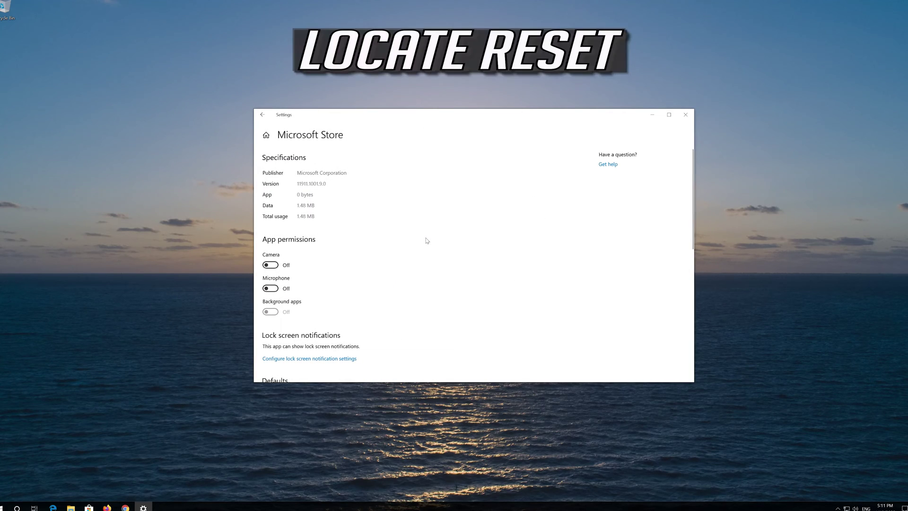
scroll(369, 254, "down", 5)
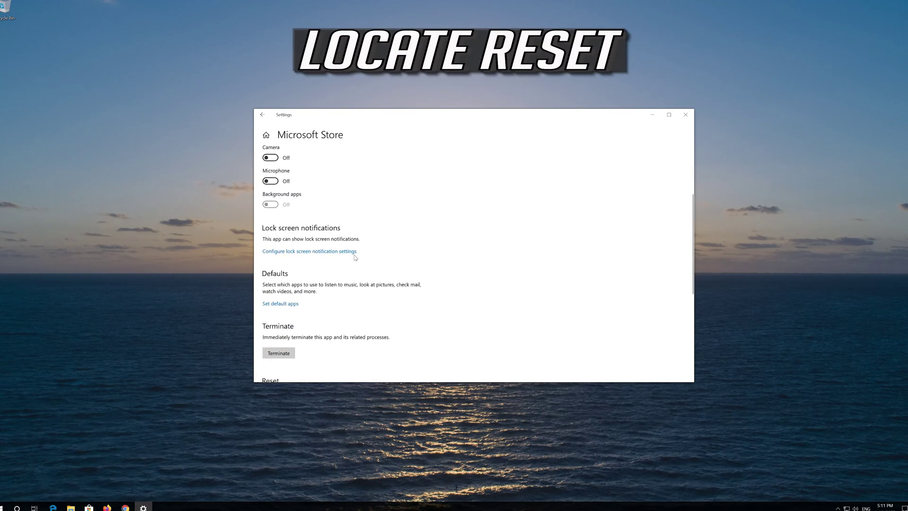
scroll(355, 258, "down", 3)
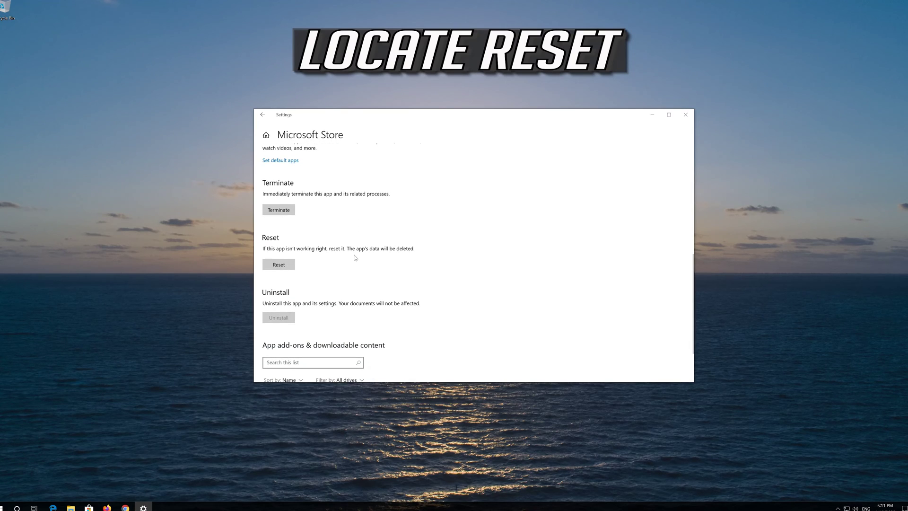
left_click(279, 265)
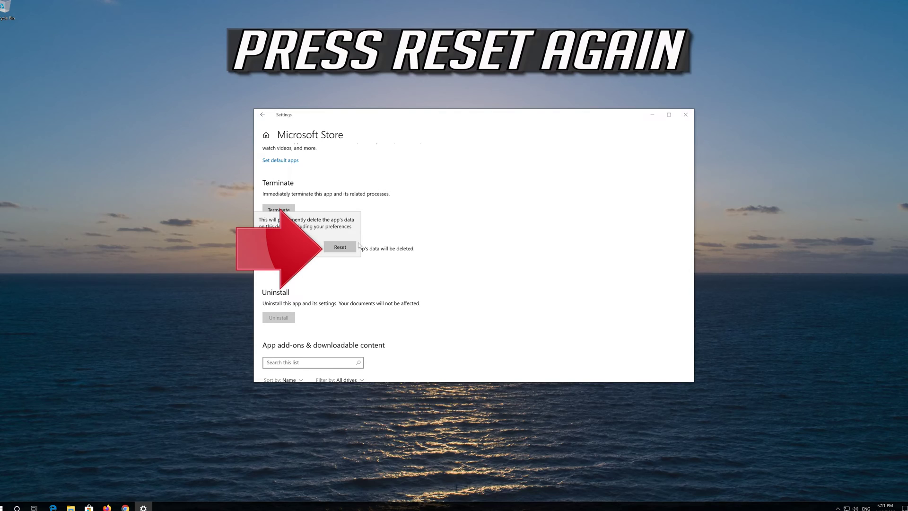
left_click(329, 249)
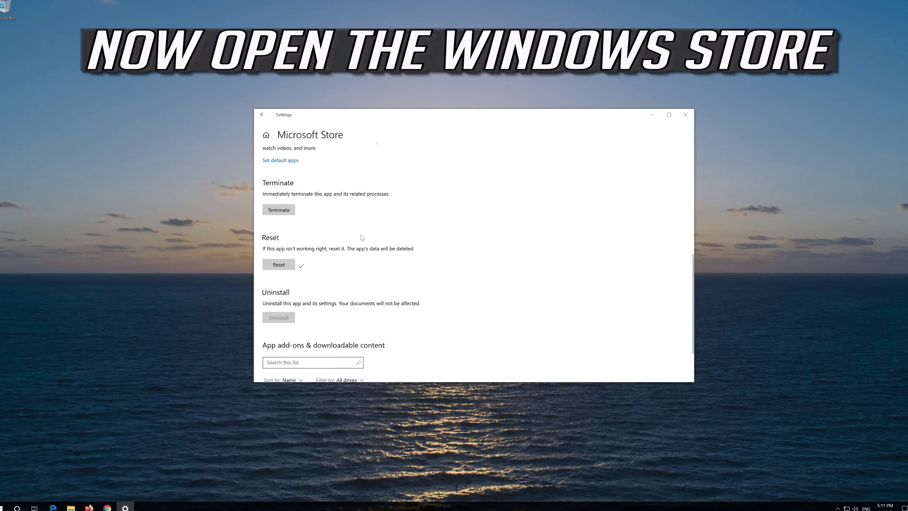
left_click(687, 118)
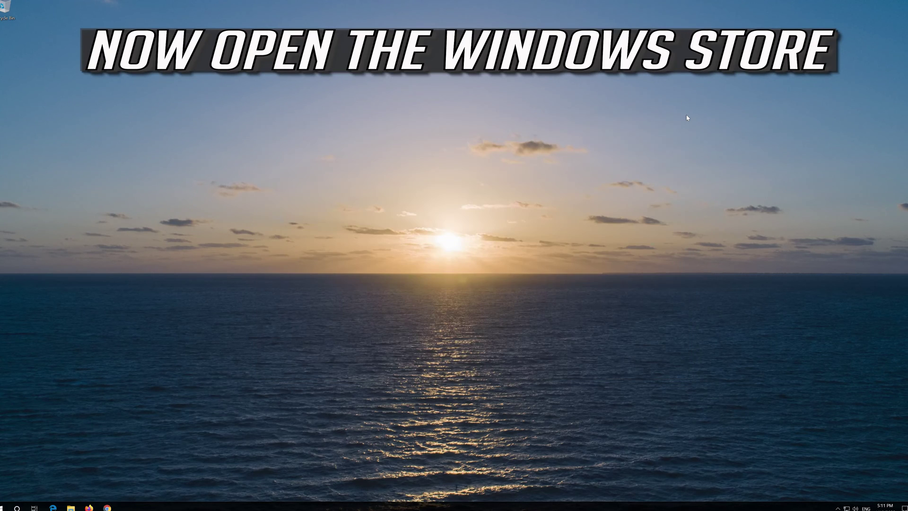
- Relaunch Microsoft Store from Start and move its window toward the screen centre
left_click(4, 506)
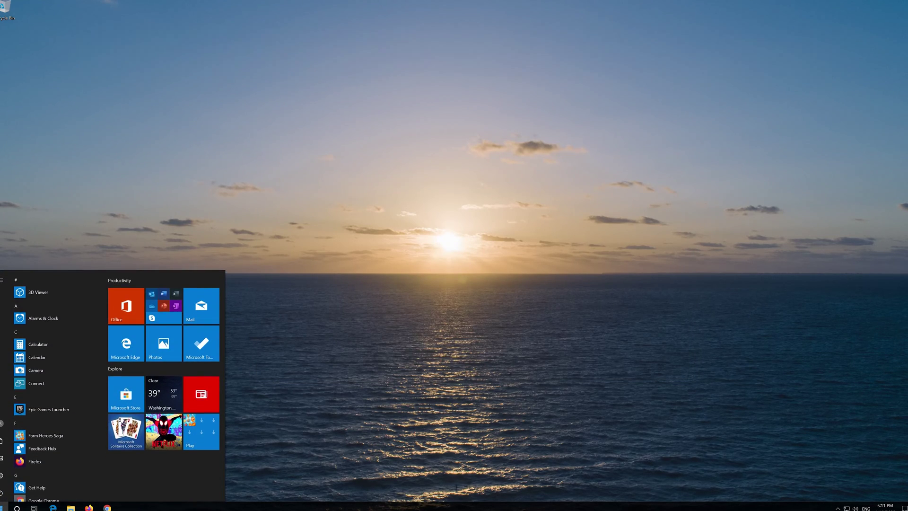
left_click(139, 392)
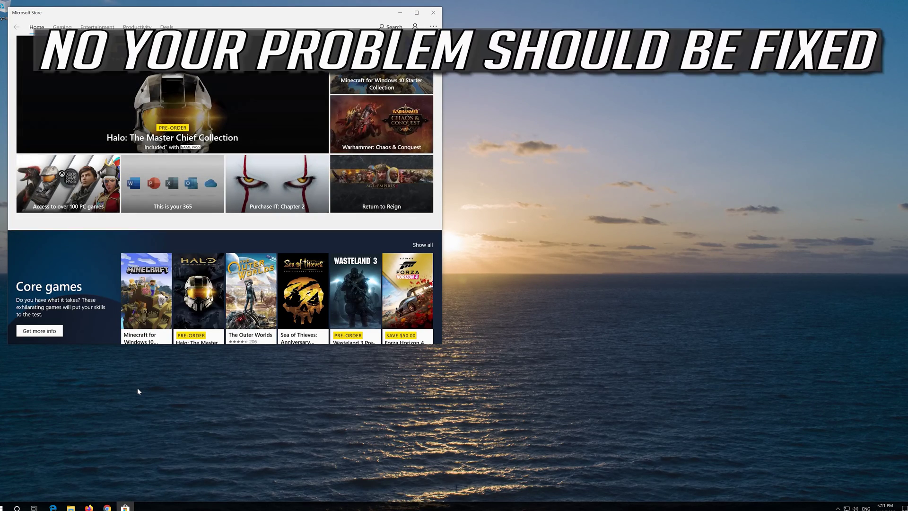
left_click_drag(289, 12, 540, 43)
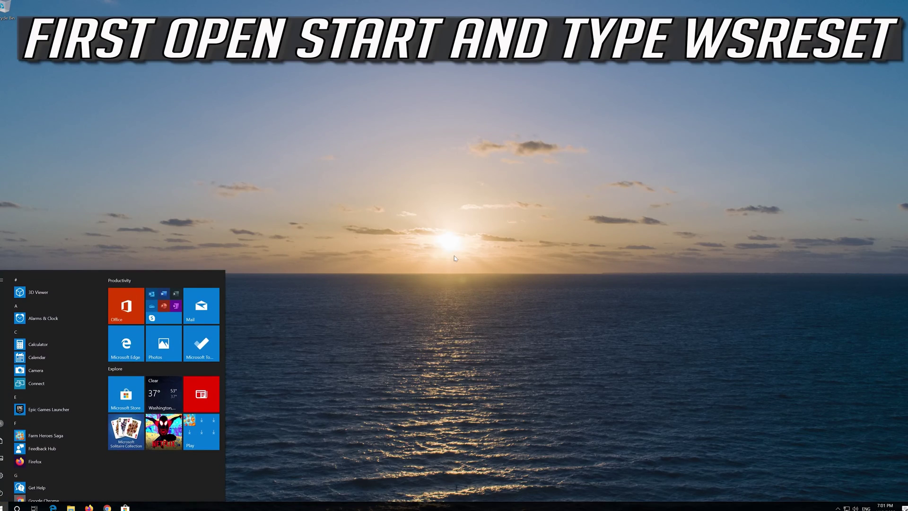
- Search for wsreset and run it to clear the Store cache
left_click(454, 258)
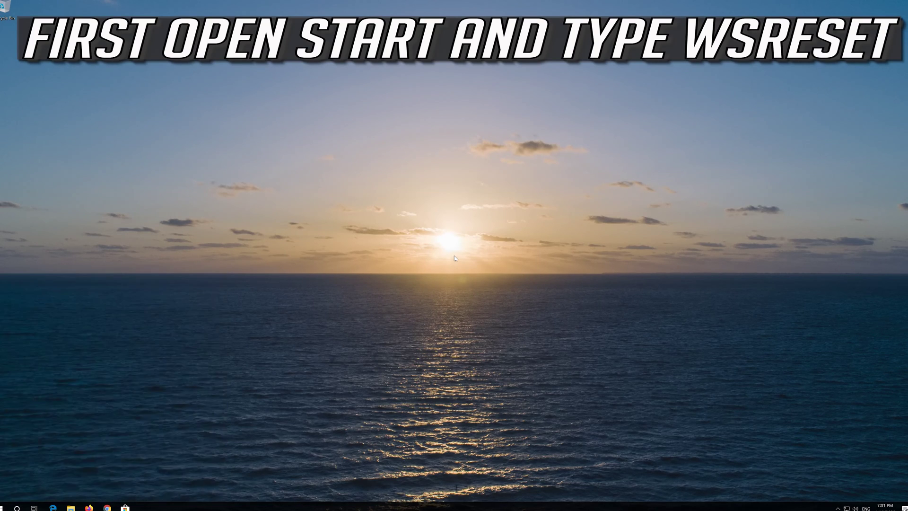
key("super")
type("wsreset")
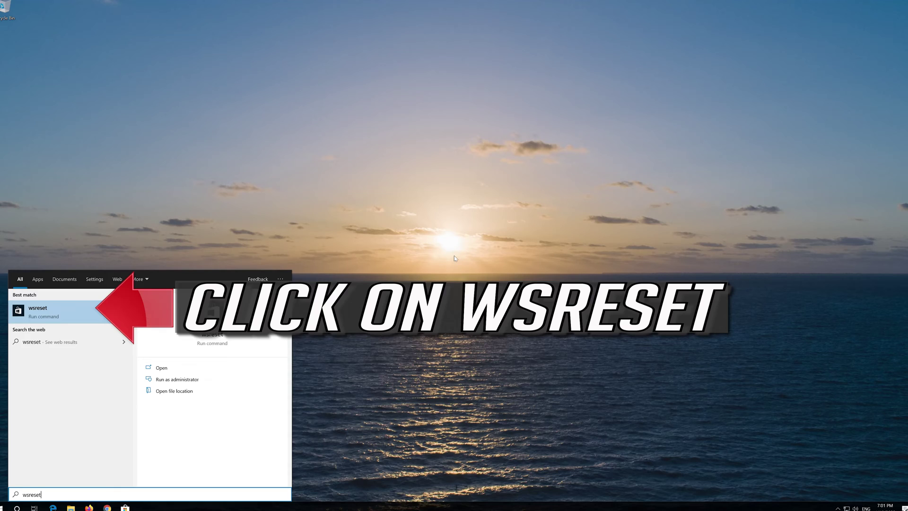
left_click(86, 310)
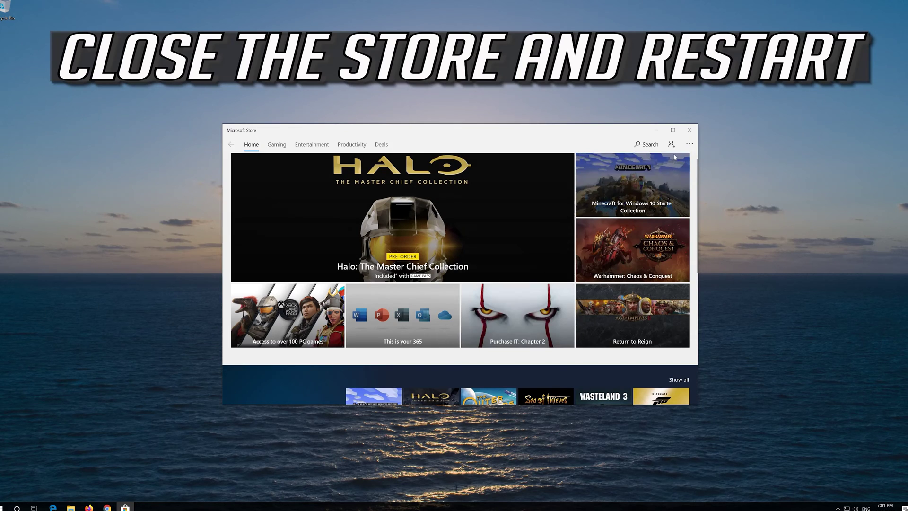
- Close Microsoft Store and restart the computer from the Start power menu
left_click(689, 130)
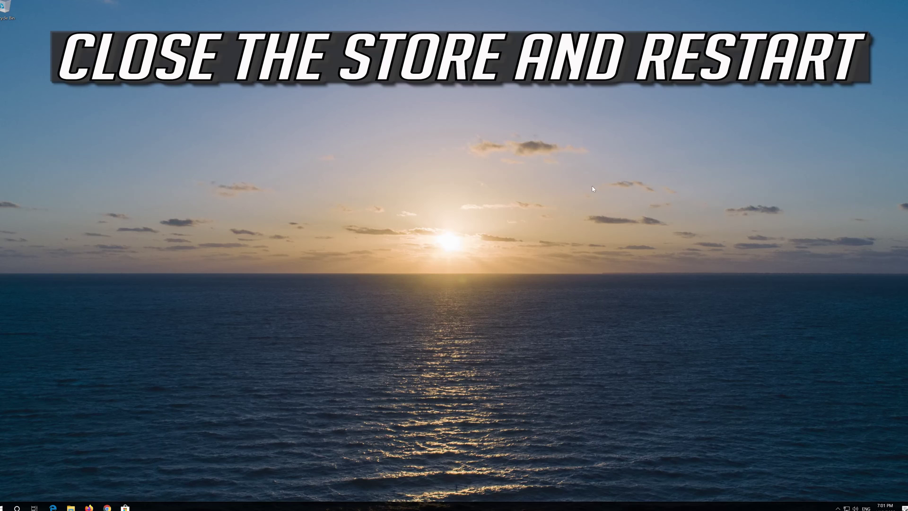
left_click(4, 507)
left_click(1, 492)
left_click(3, 475)
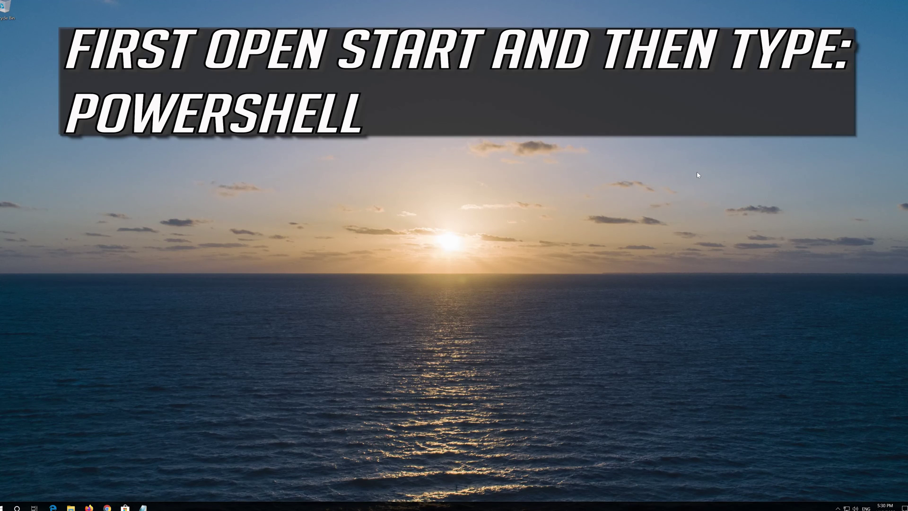
- Search for powershell and run Windows PowerShell as administrator
key("super")
type("pow")
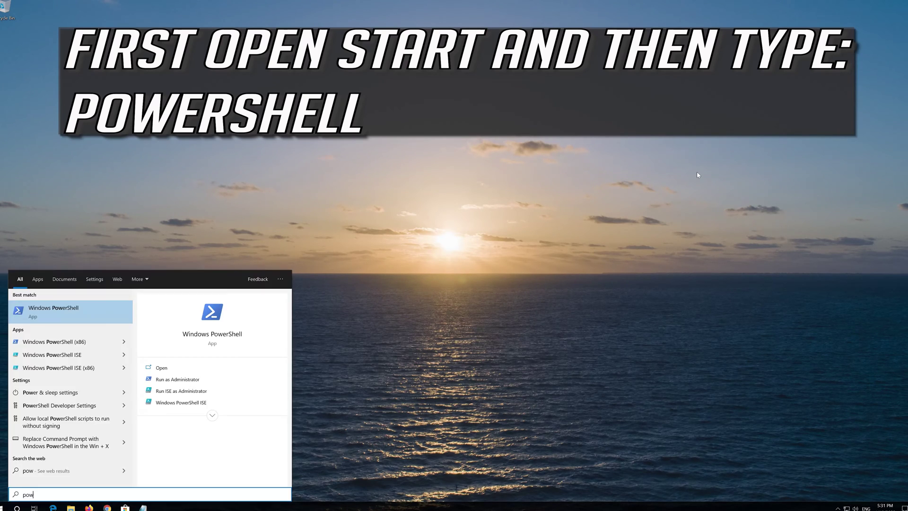
type("ershell")
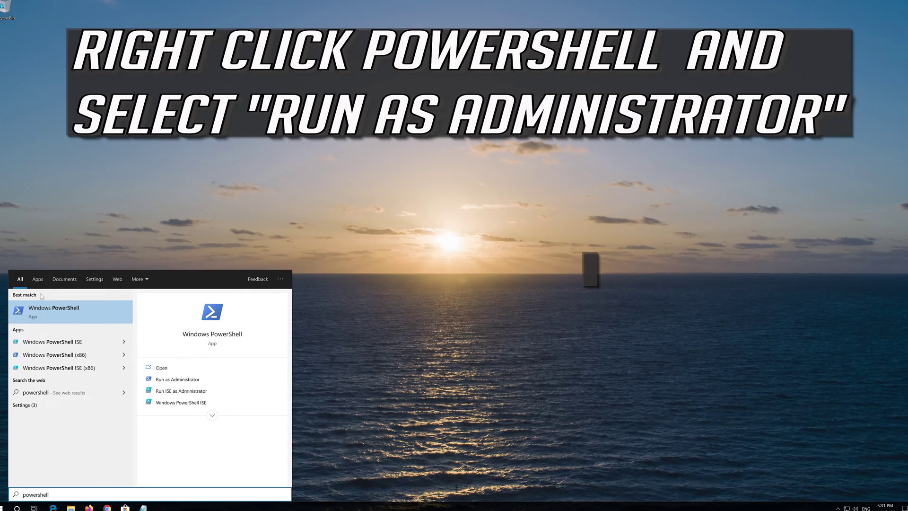
right_click(64, 318)
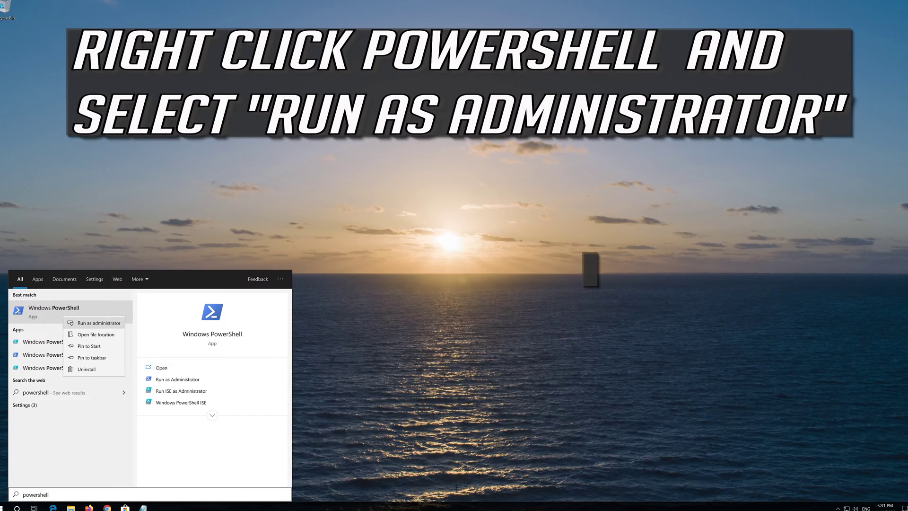
left_click(100, 323)
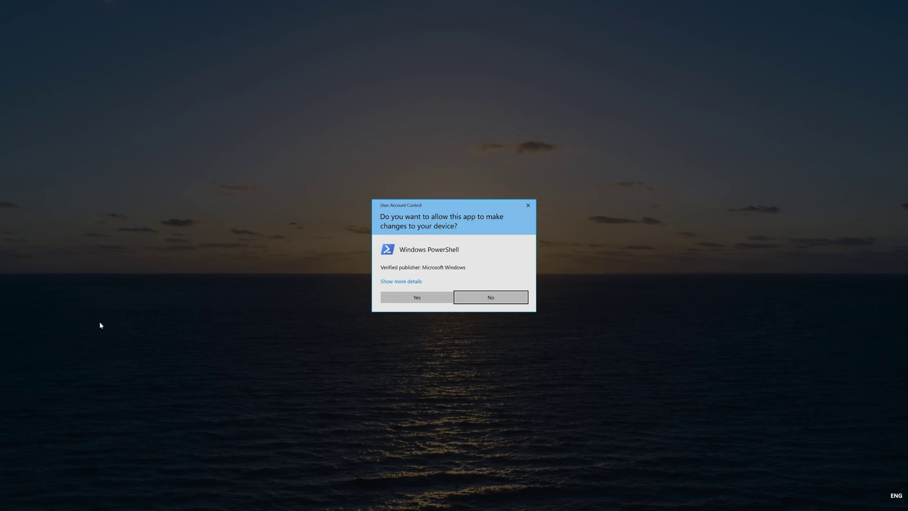
- Approve the UAC prompt, copy the whole re-registration script from Notepad, then minimize Notepad
left_click(417, 299)
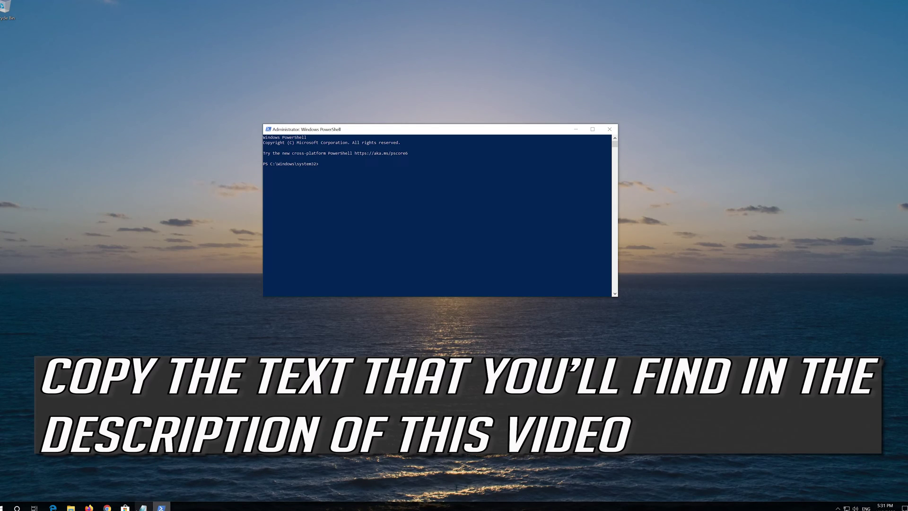
left_click(149, 506)
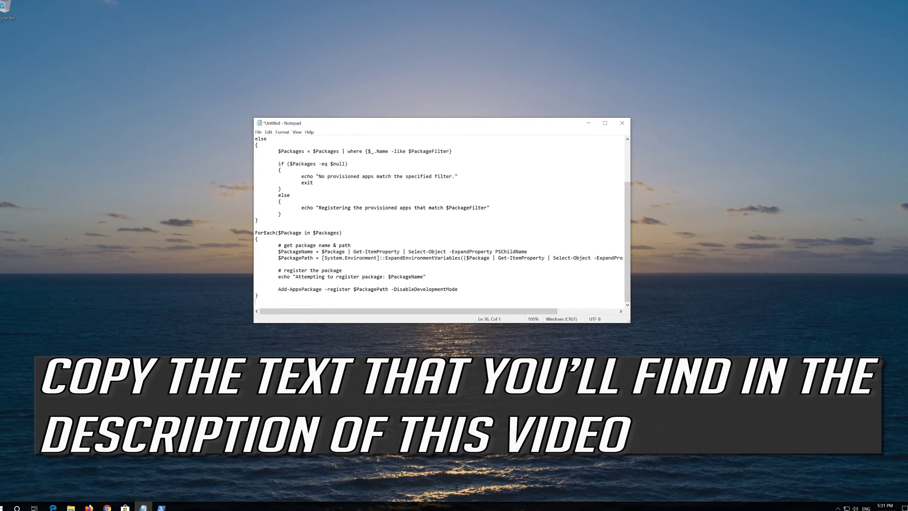
left_click_drag(260, 295, 225, 135)
right_click(344, 150)
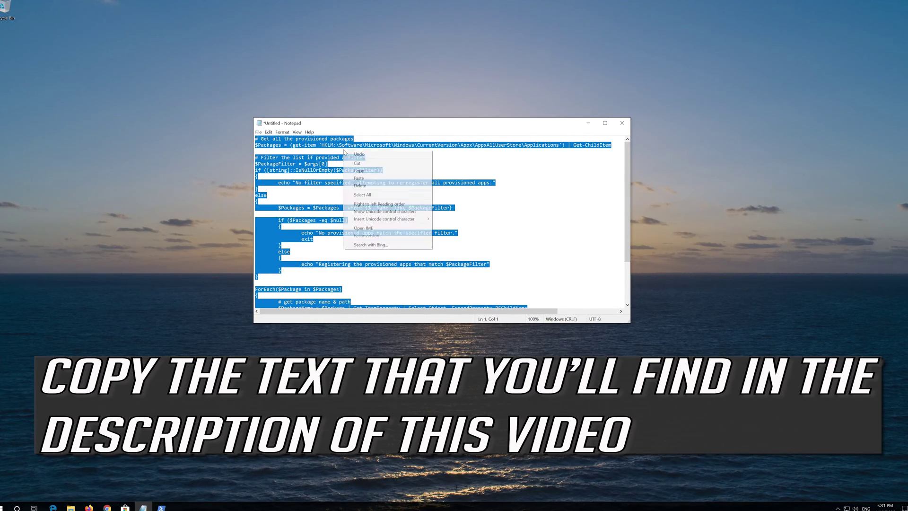
left_click(359, 172)
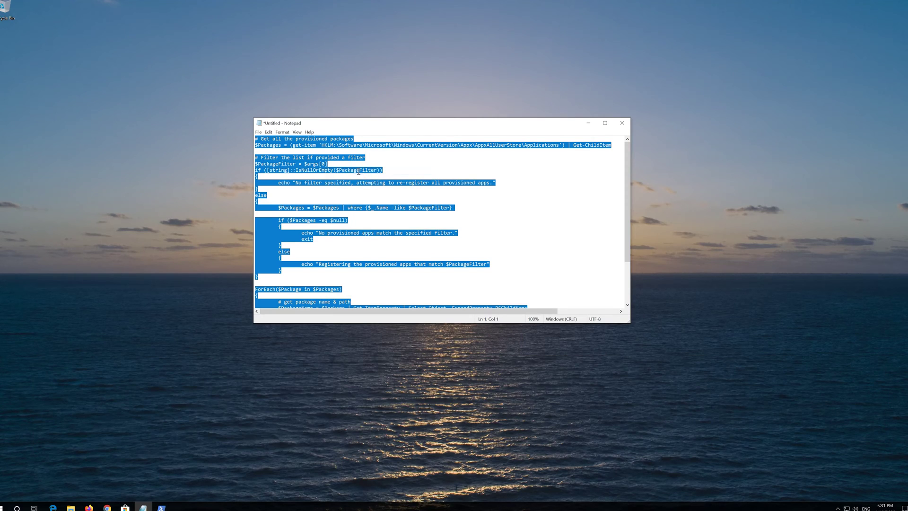
left_click(595, 127)
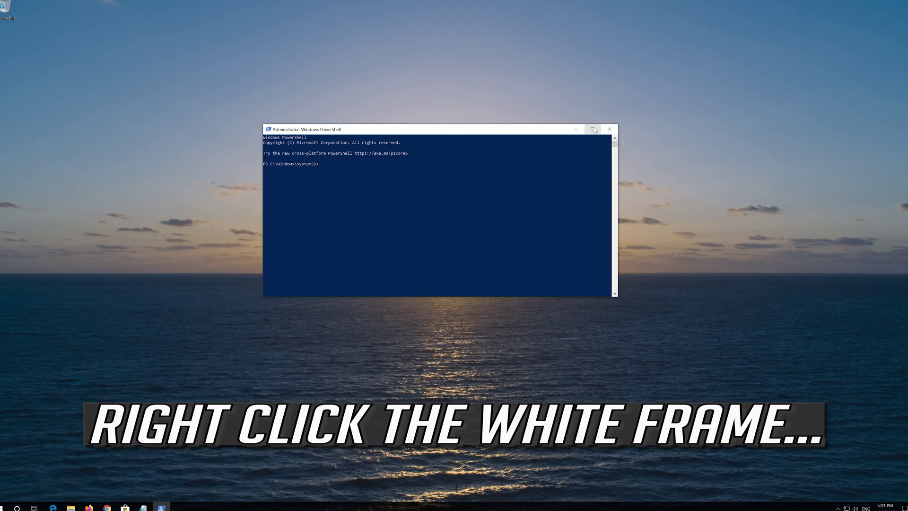
- Paste the app re-registration script into the admin PowerShell console and run it
right_click(423, 128)
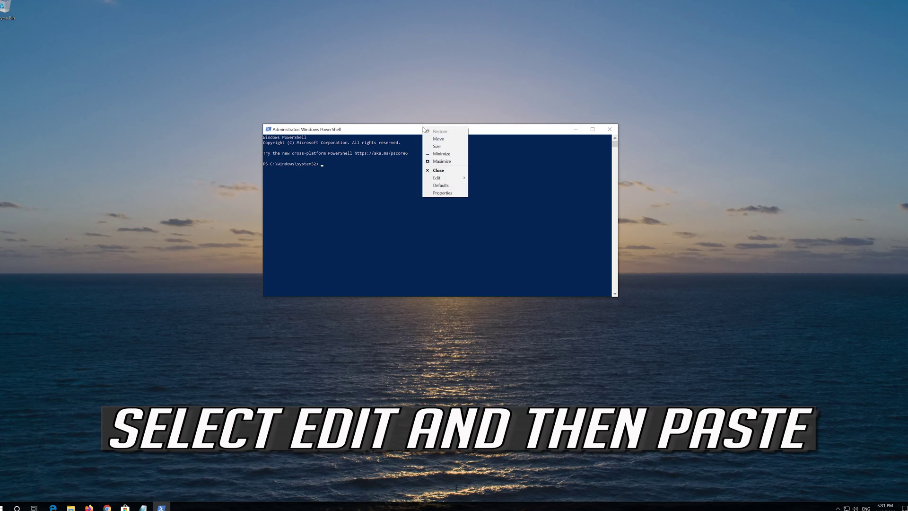
left_click(437, 179)
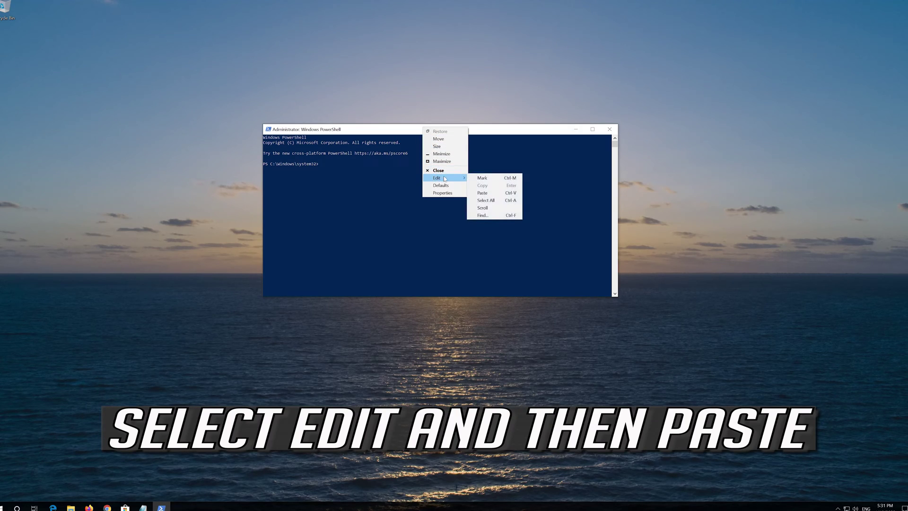
left_click(503, 193)
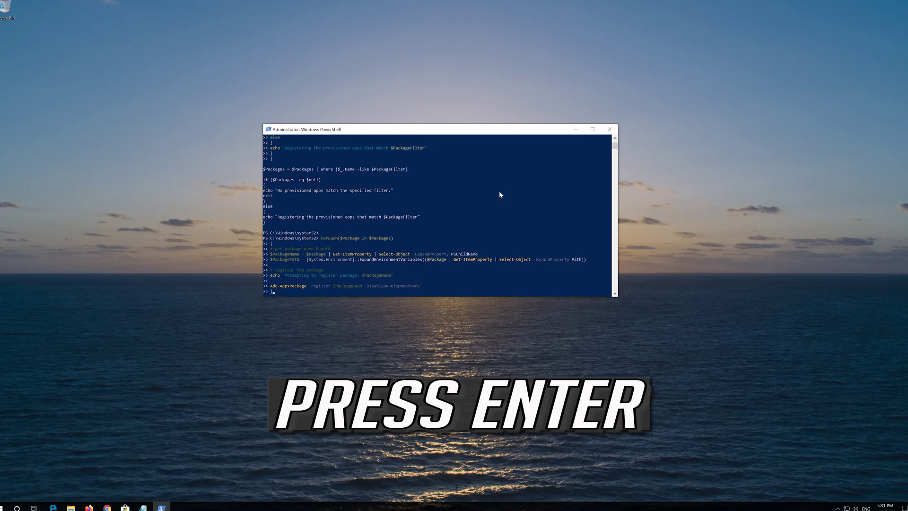
key("Return")
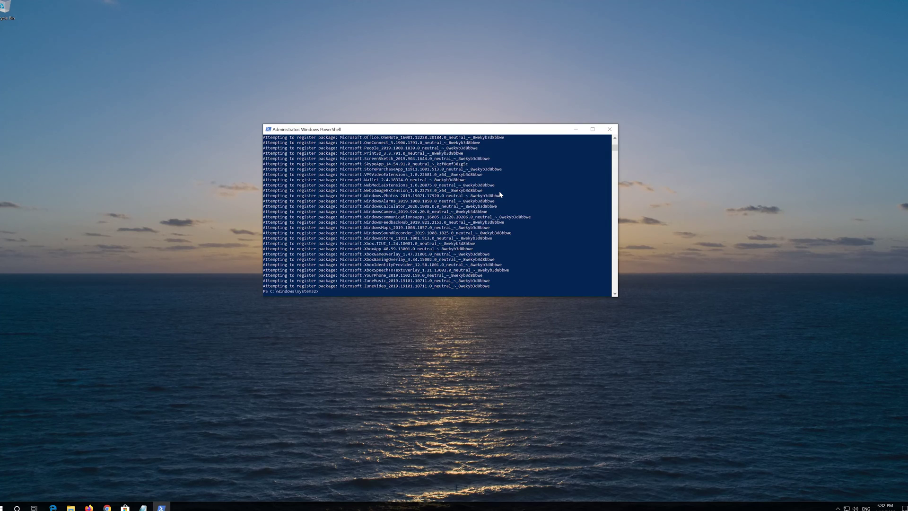
type("exit")
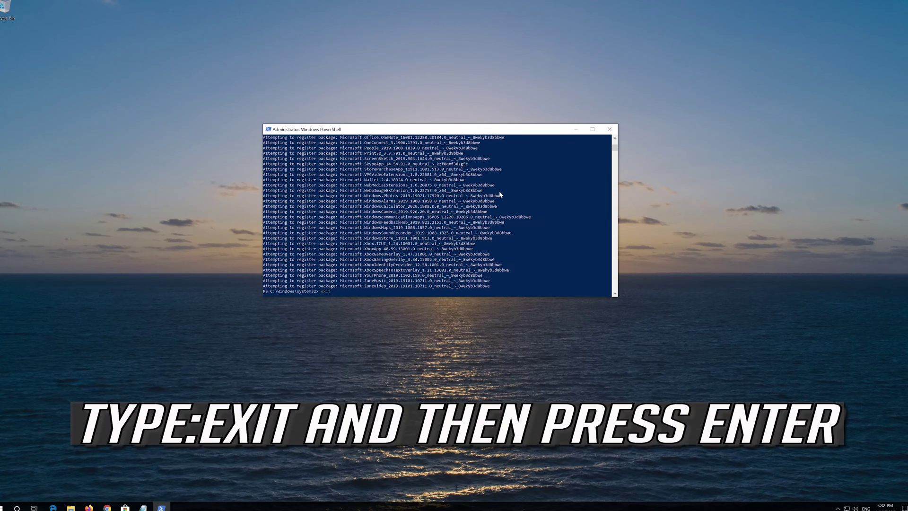
- Exit PowerShell and restart the computer from the Start power menu
key("Return")
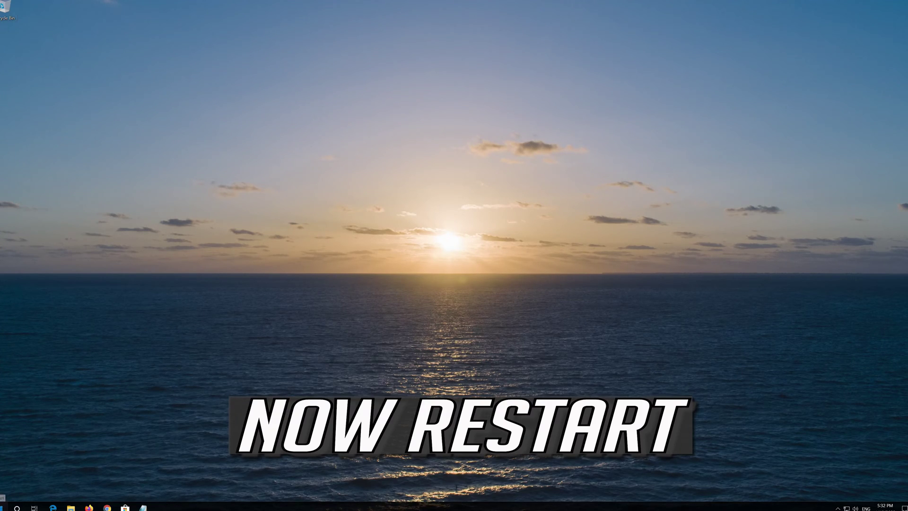
left_click(4, 506)
mouse_move(3, 493)
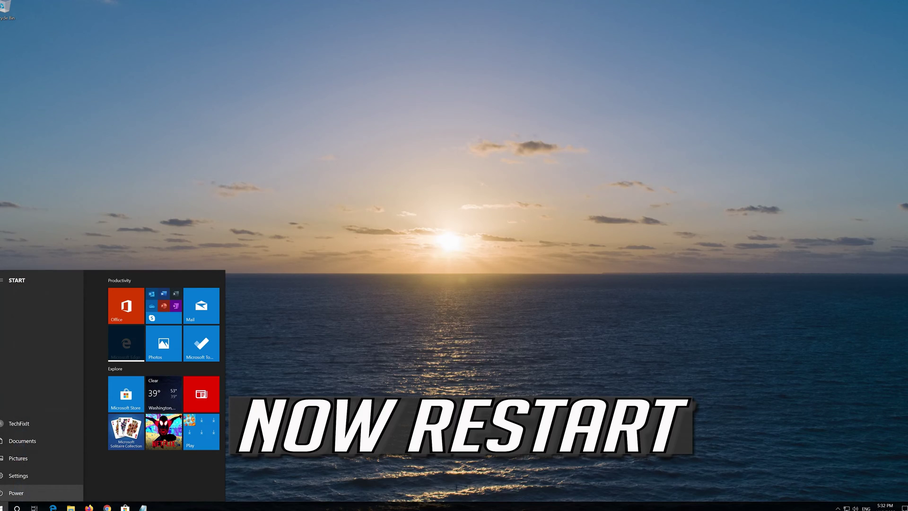
left_click(14, 493)
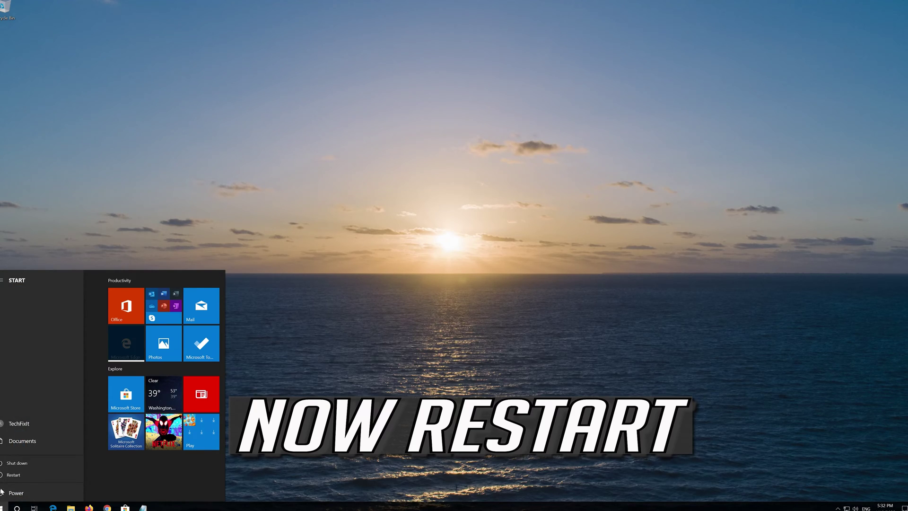
left_click(19, 476)
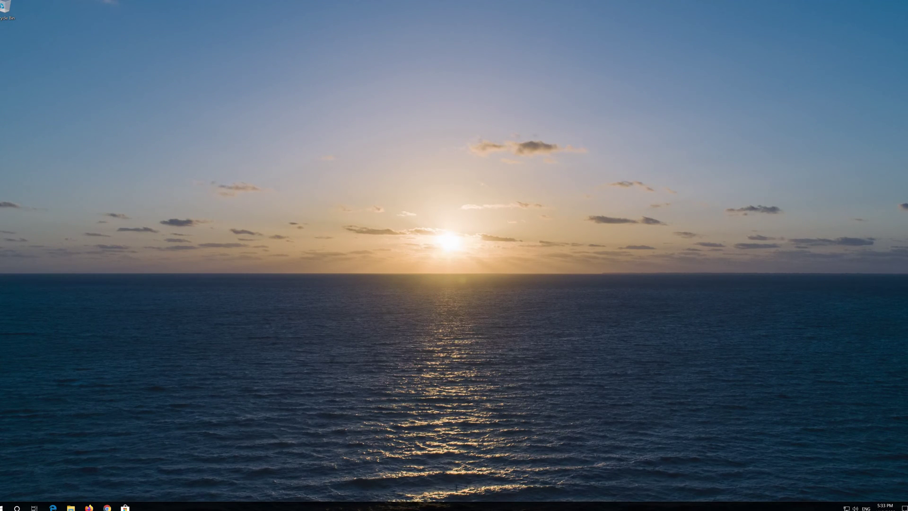
left_click(125, 507)
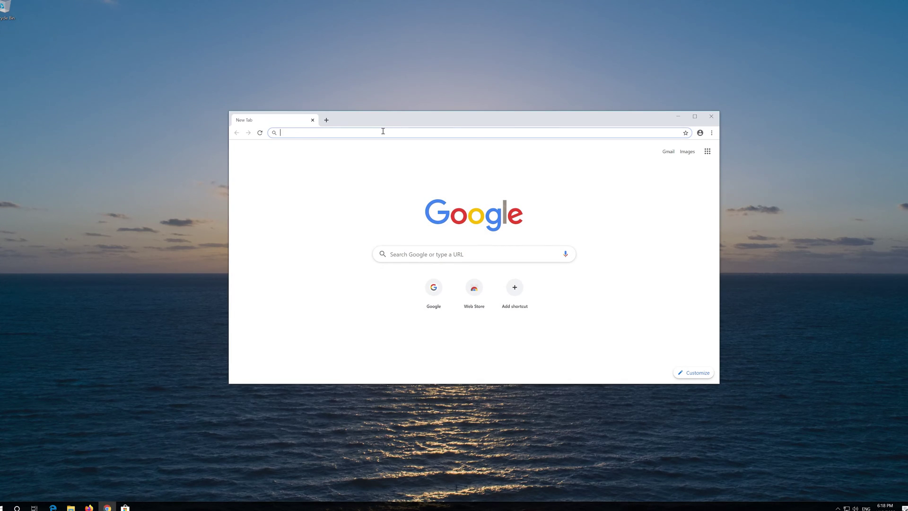
- Load the Download Windows 10 page, download the Media Creation Tool, and close the browser
key("ctrl+v")
key("Return")
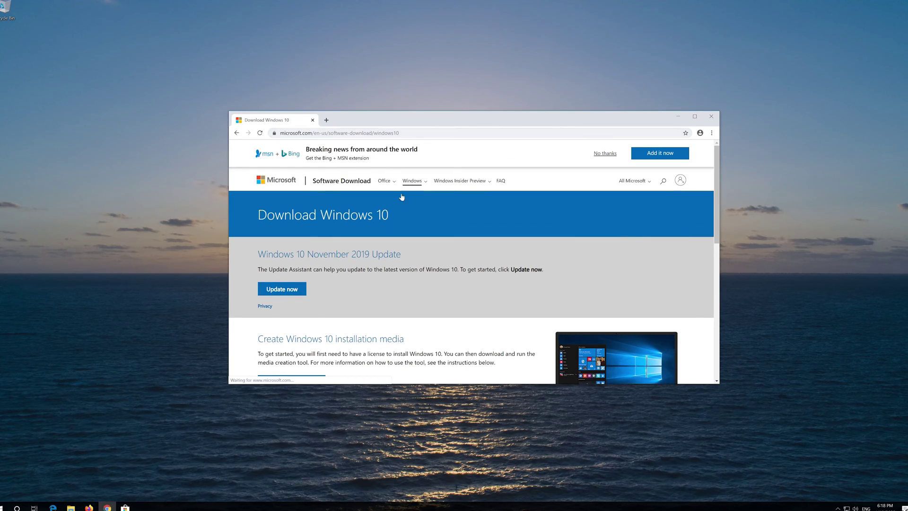
scroll(439, 276, "down", 1)
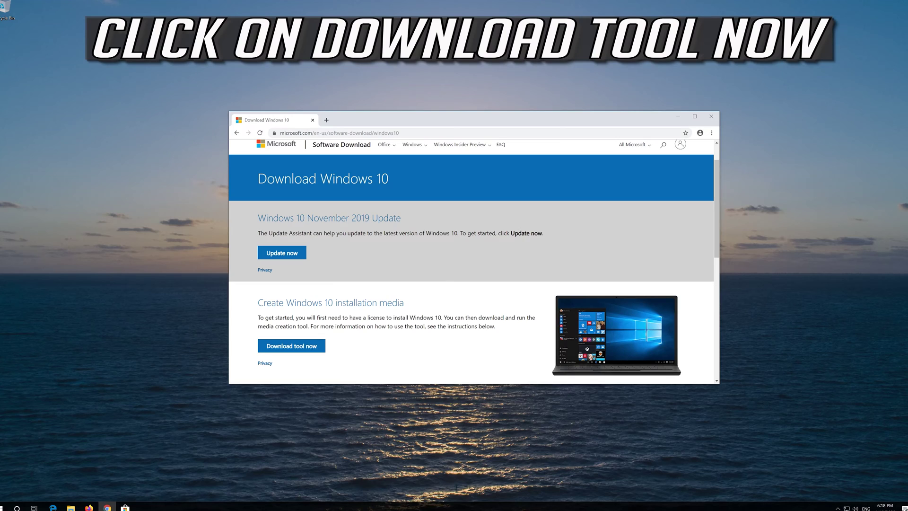
left_click(309, 347)
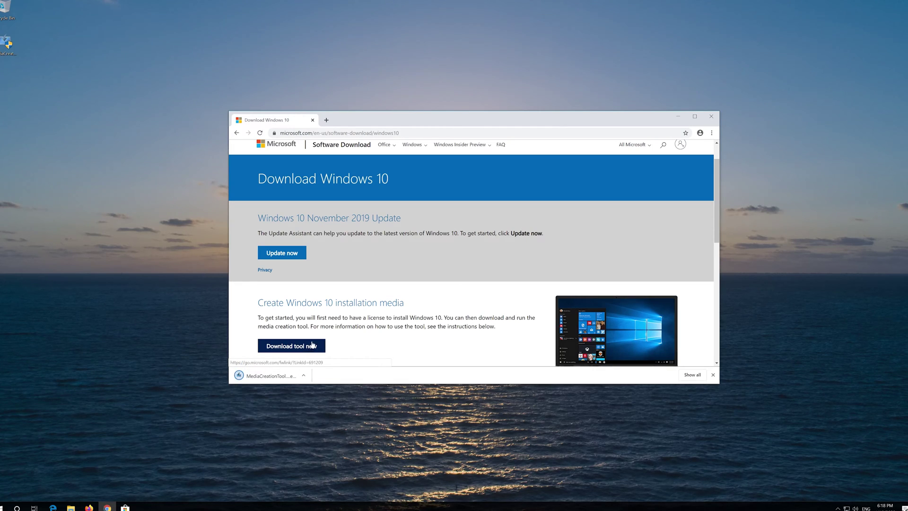
left_click(712, 121)
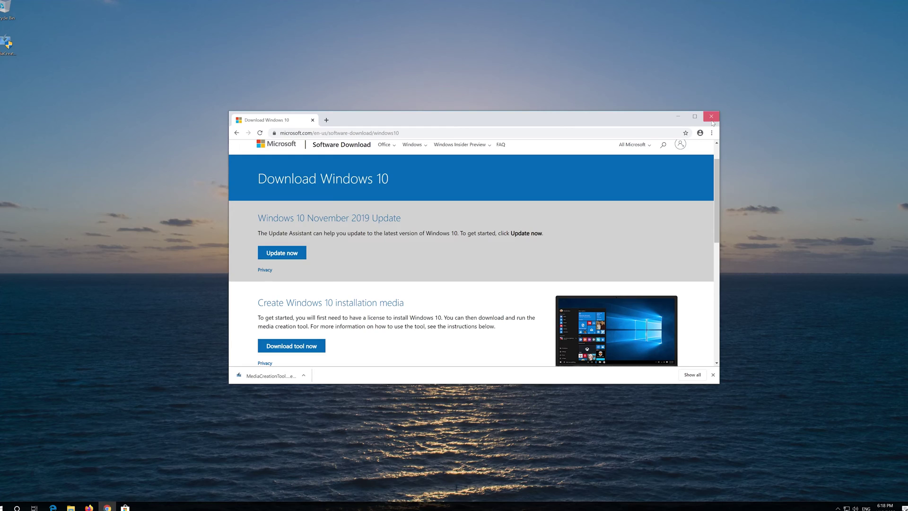
- Run the Media Creation Tool and upgrade this PC to Windows 10 Pro, keeping files and apps
double_click(4, 51)
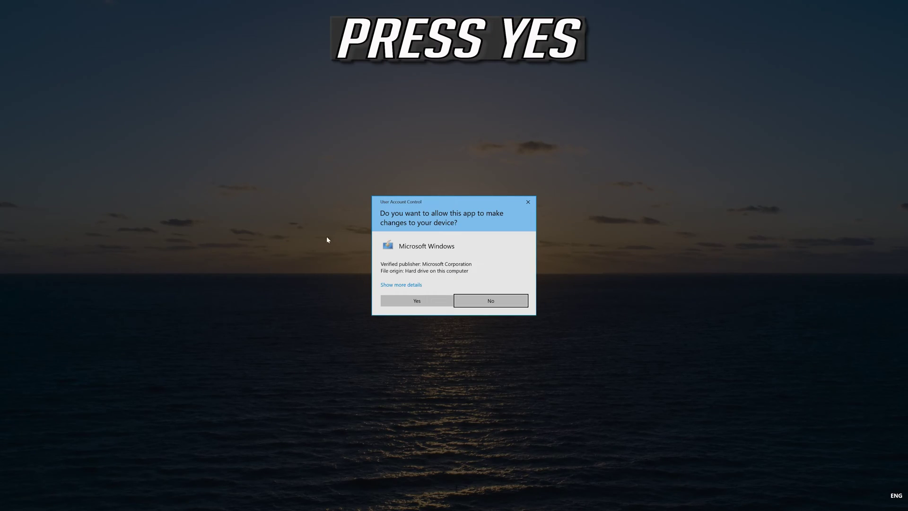
left_click(430, 304)
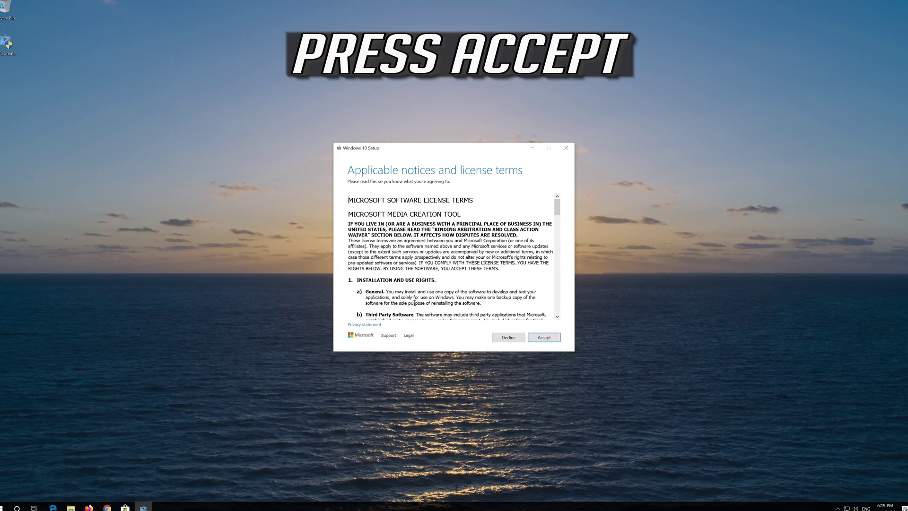
left_click(544, 337)
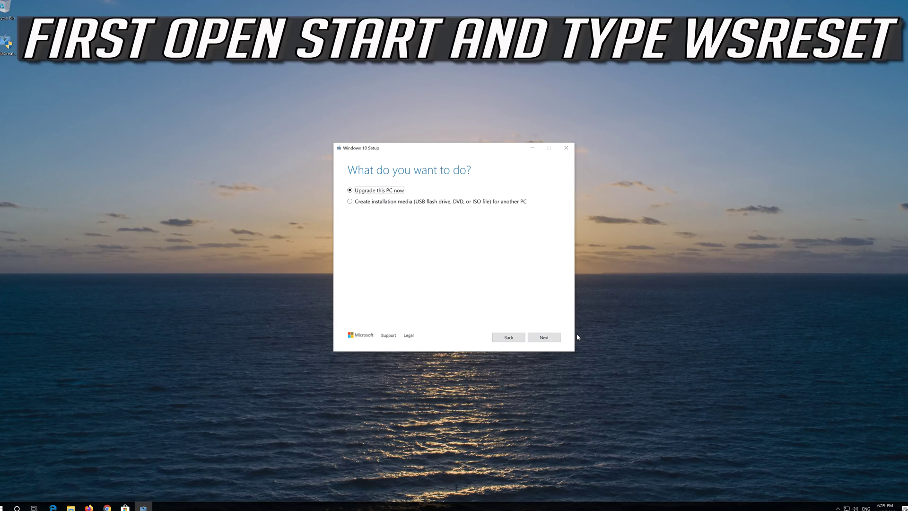
left_click(545, 338)
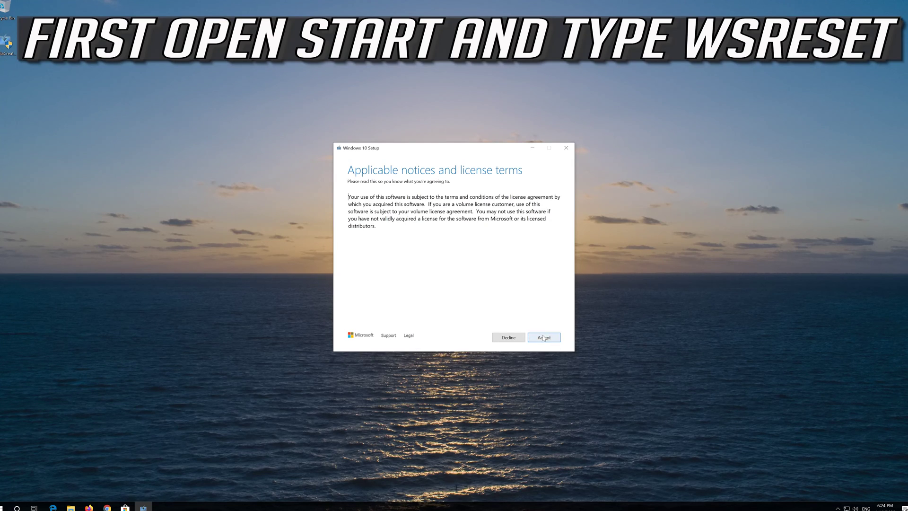
left_click(549, 337)
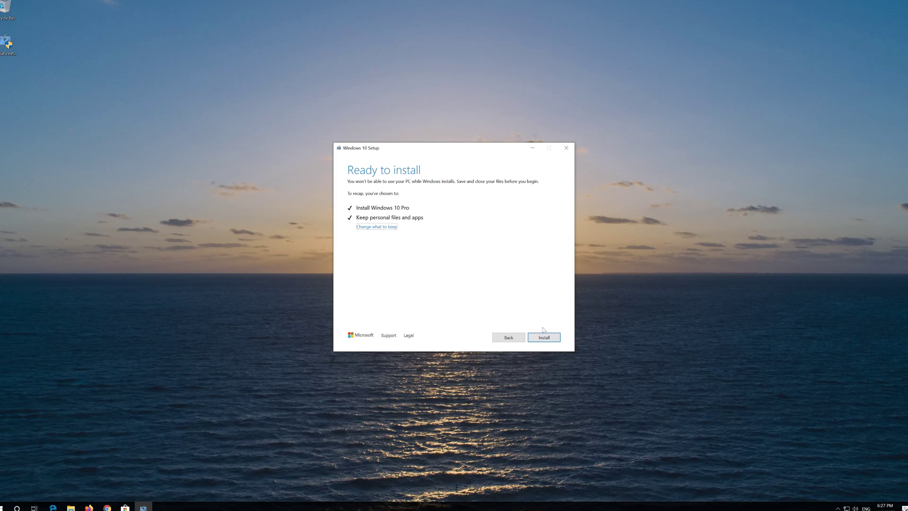
left_click(544, 337)
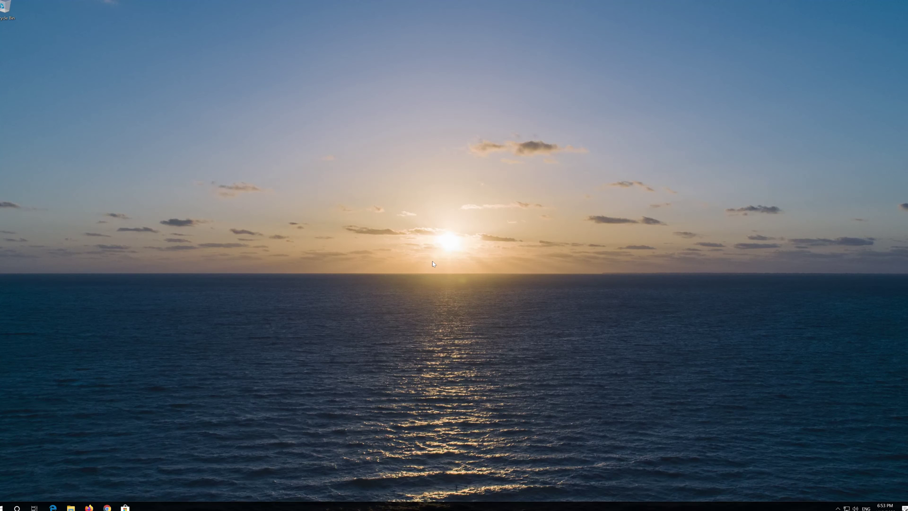
- Search Start for 'recovery options' and open the Recovery page in Settings
key("super")
type("recovery")
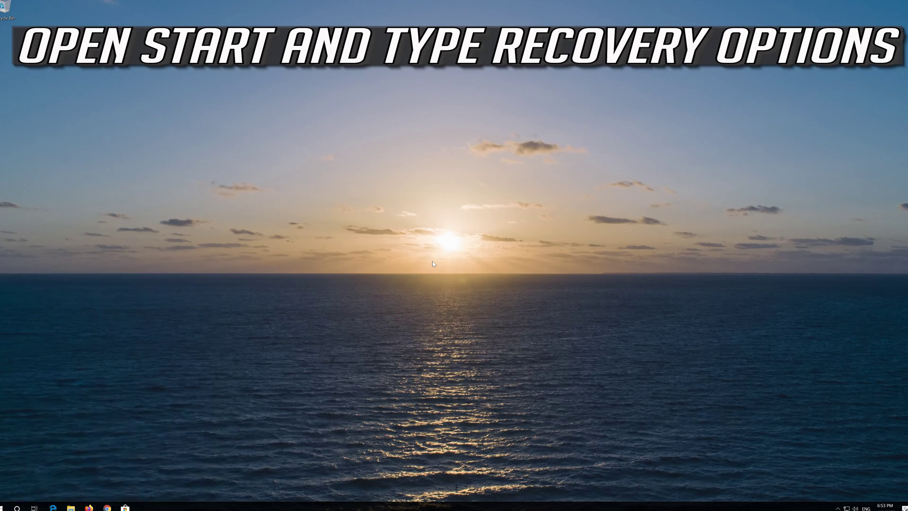
type(" options")
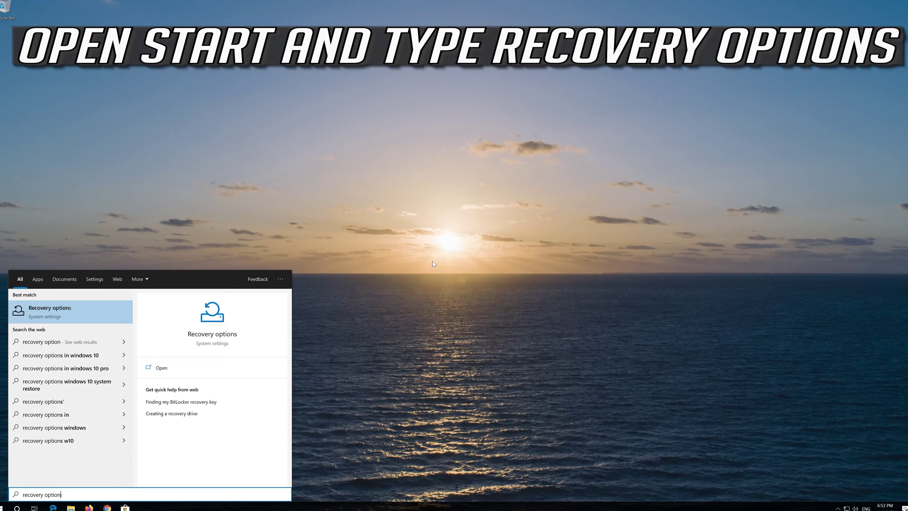
left_click(71, 313)
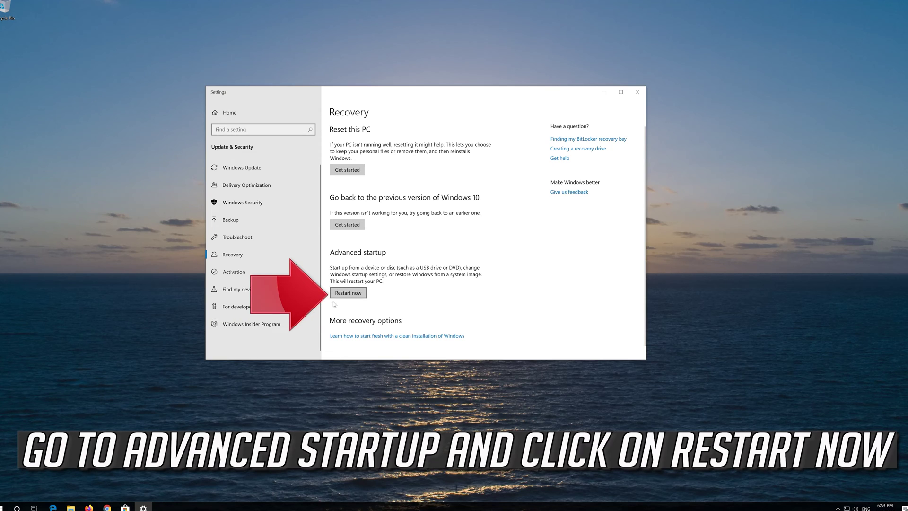
- Restart via Advanced startup, go to Troubleshoot > Advanced options, and launch System Restore
left_click(350, 295)
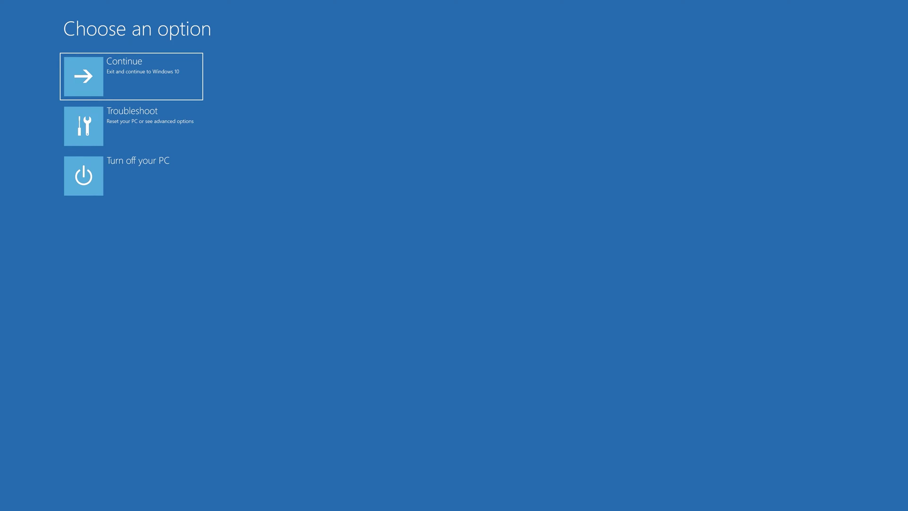
left_click(146, 129)
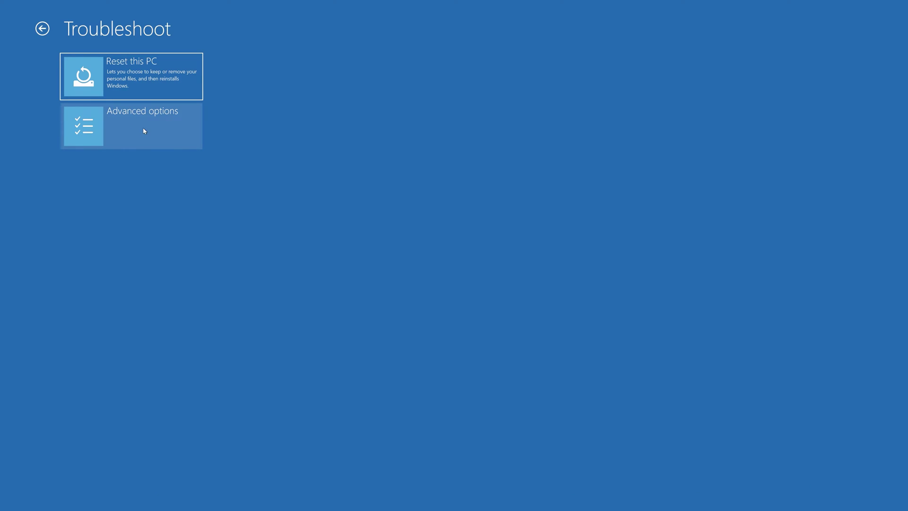
left_click(145, 131)
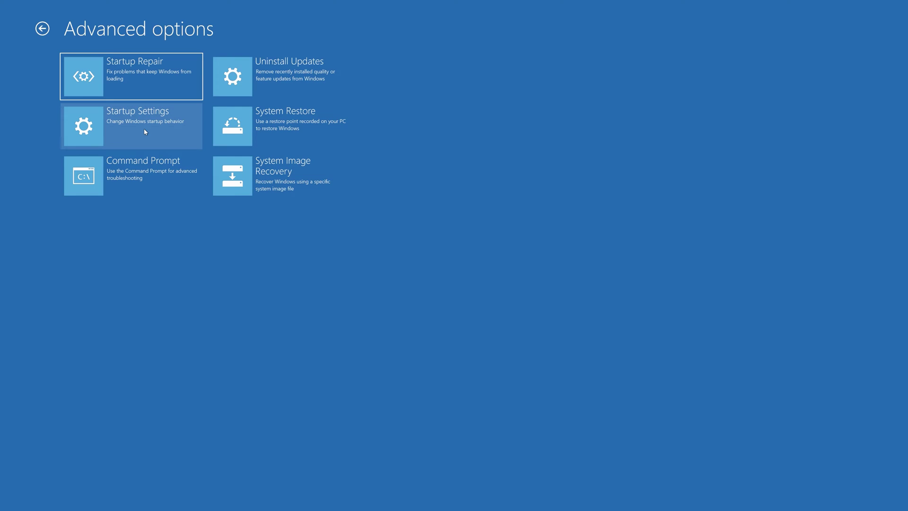
left_click(299, 138)
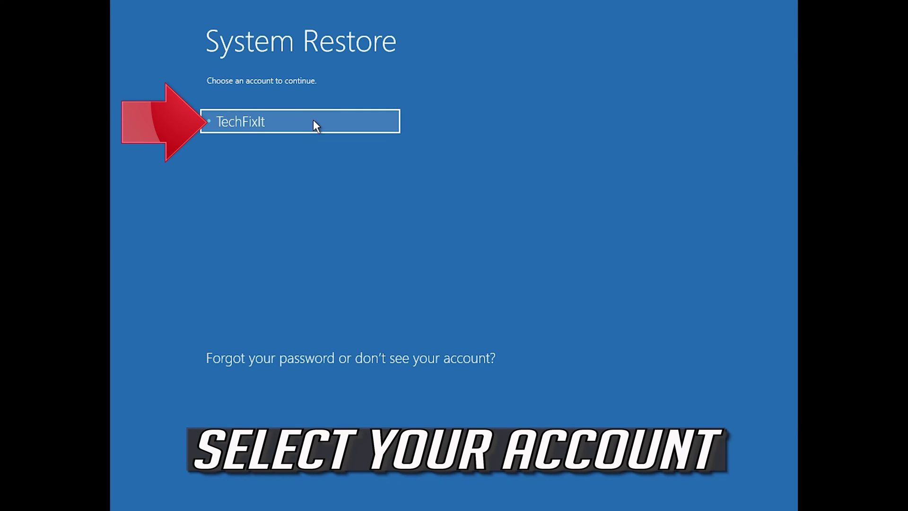
- Sign in to System Restore with the user account, leaving the password blank
left_click(310, 119)
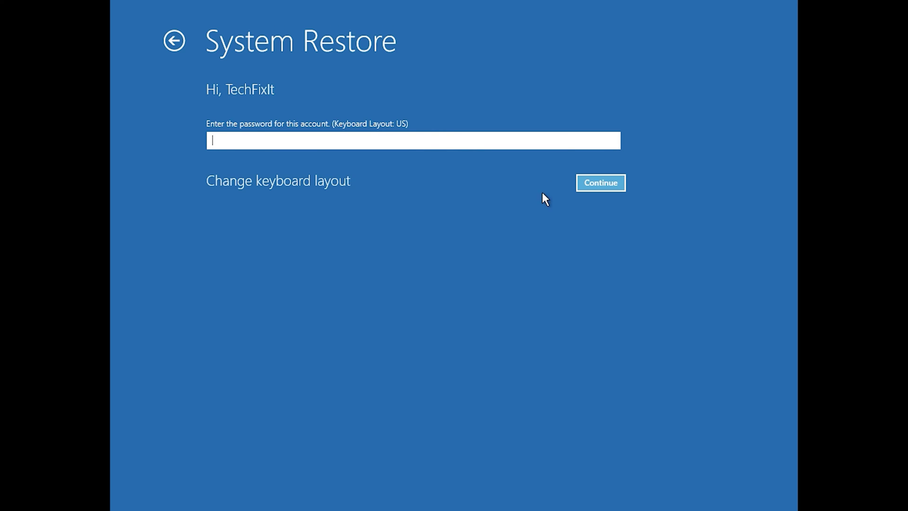
left_click(591, 184)
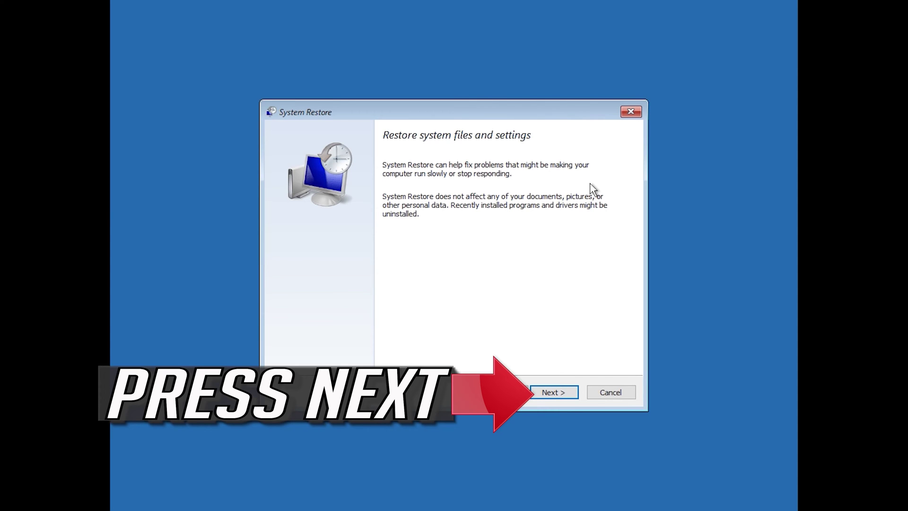
- Select the 1/10/2020 12:21:42 AM restore point, finish the wizard, and accept the no-interruption warning
left_click(555, 392)
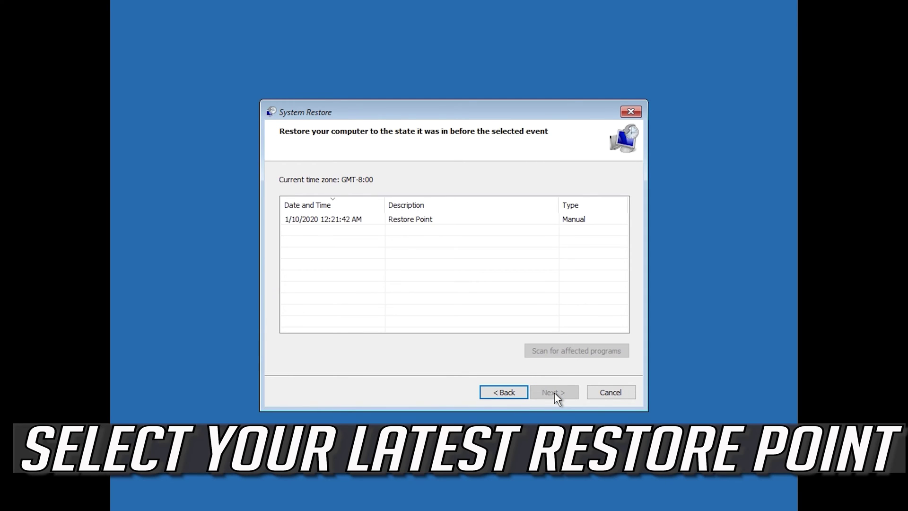
left_click(325, 223)
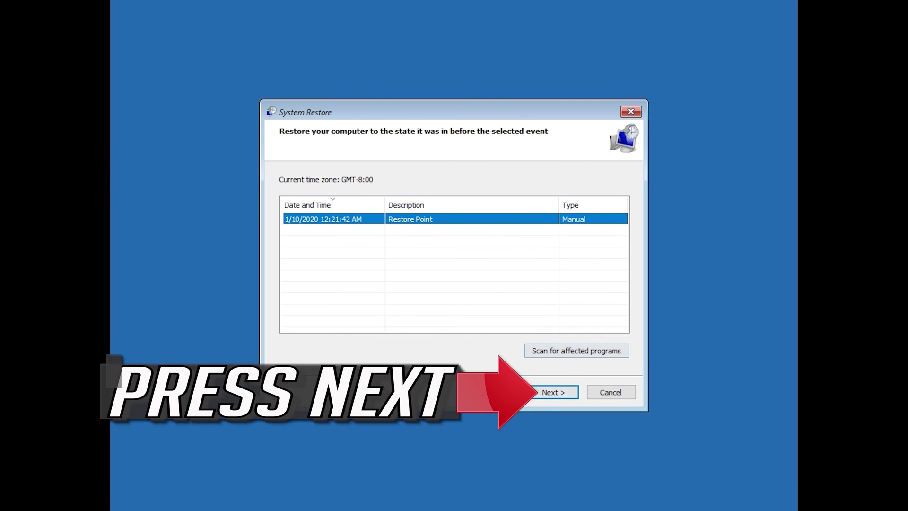
left_click(559, 401)
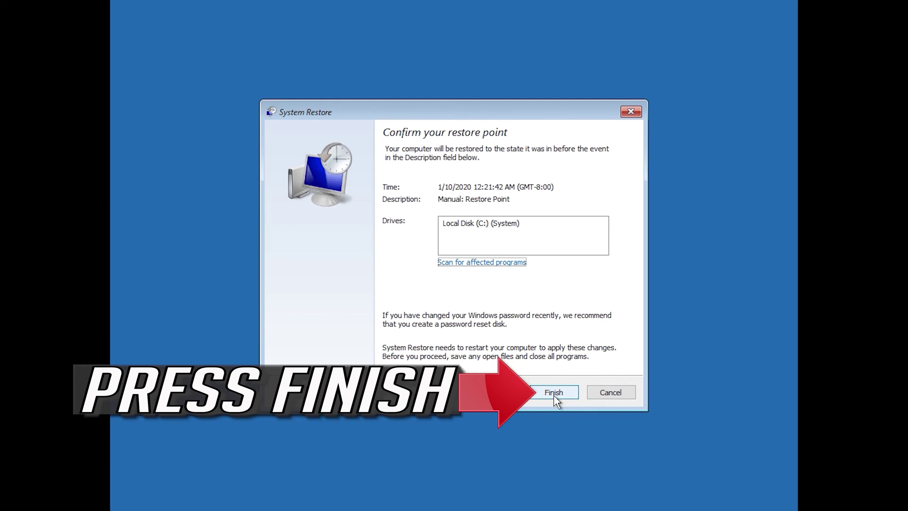
left_click(554, 398)
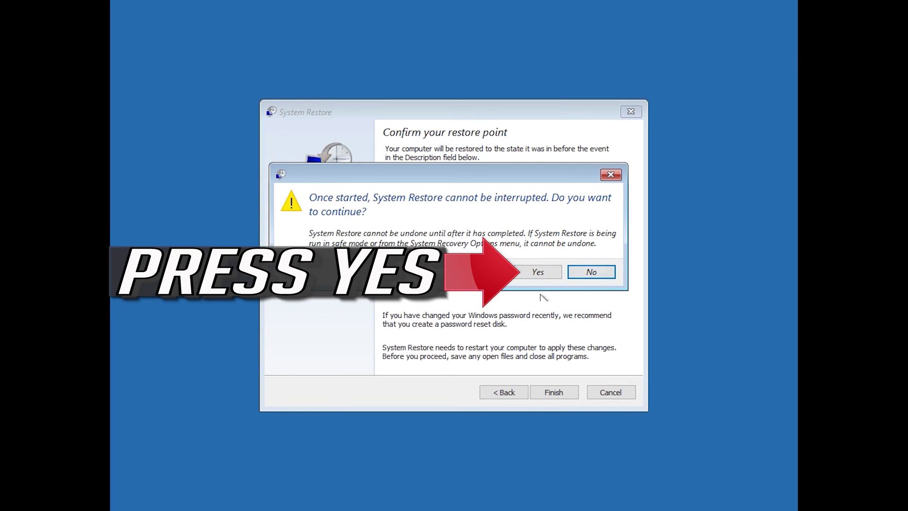
left_click(538, 277)
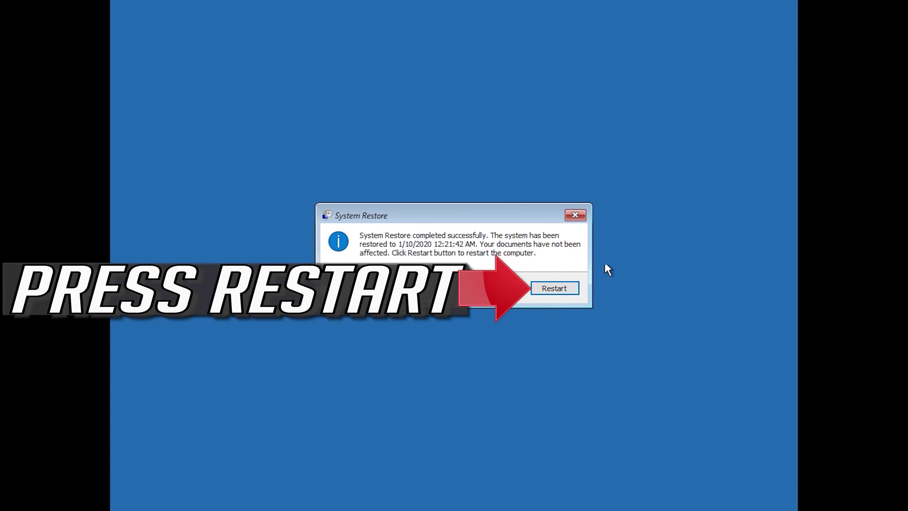
- Once the restore succeeds, restart the computer
left_click(547, 291)
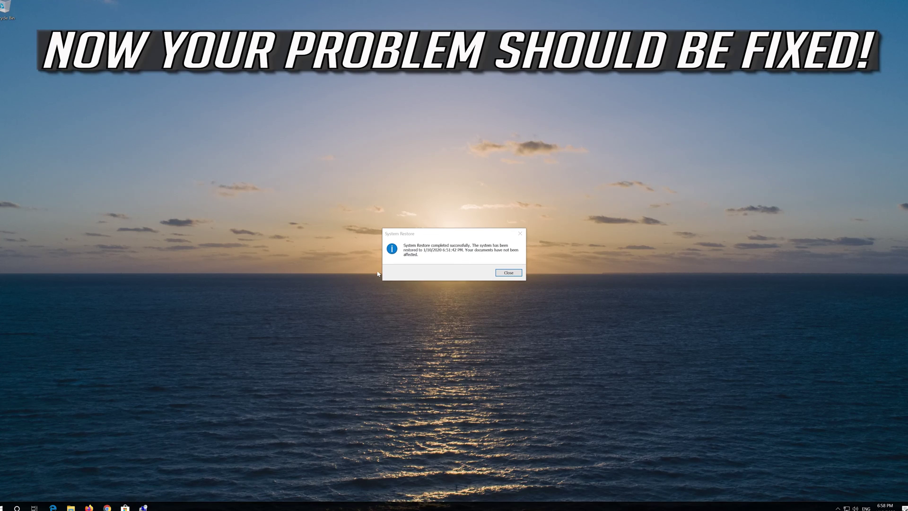
- Close the System Restore success message after Windows boots to the desktop
left_click(503, 274)
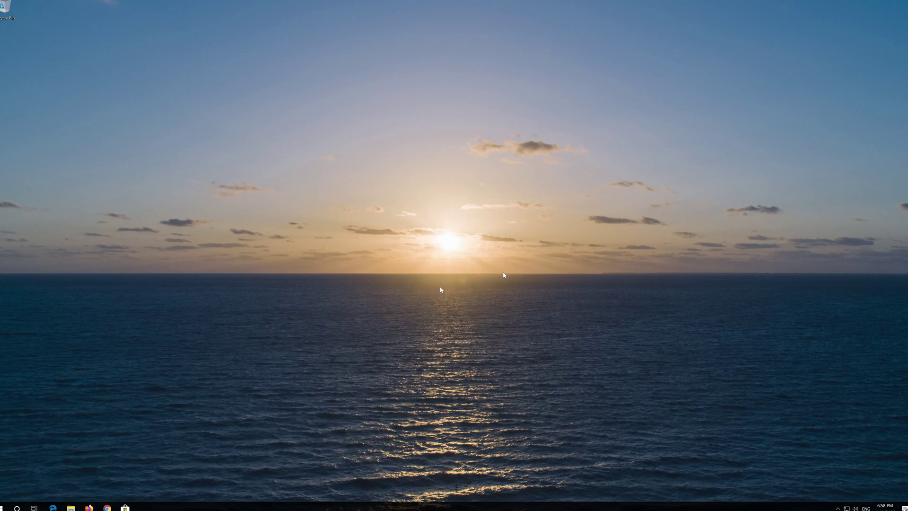
- Bring up the GeForce Experience overlay with Alt+Z and its Record options to stop recording
key("alt+z")
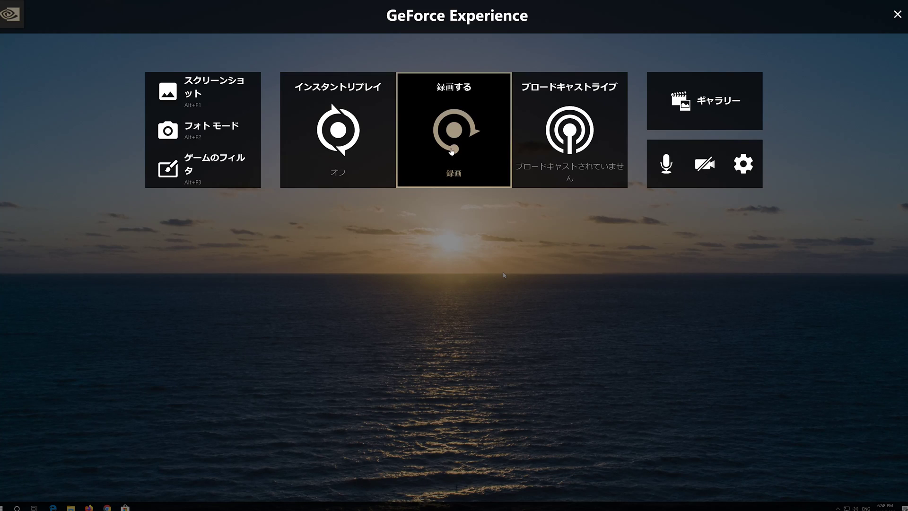
left_click(438, 170)
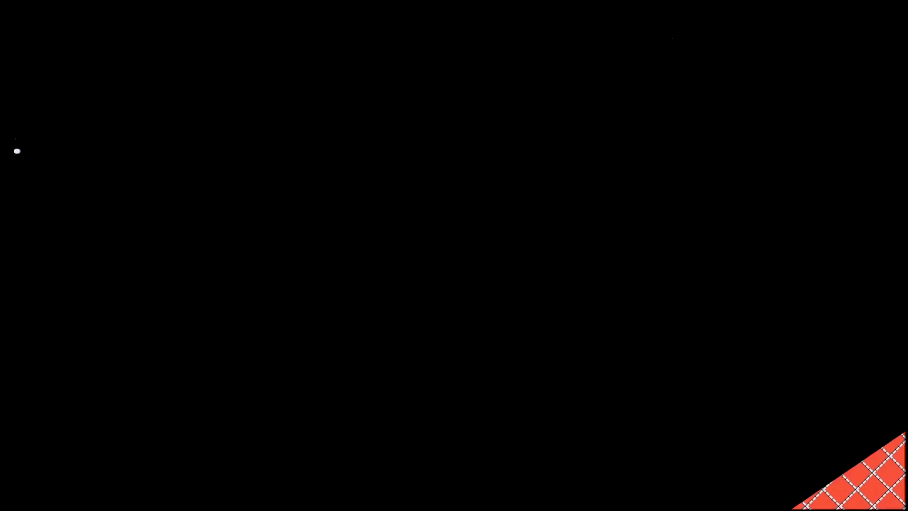